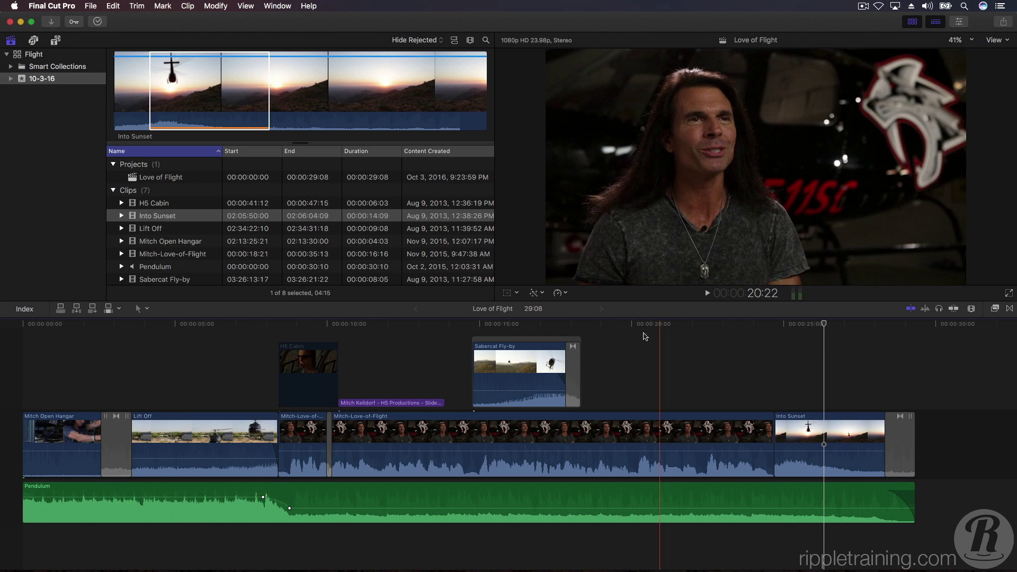
Park the playhead at about 16:09 on the Sabercat Fly-by clip
{"action": "left_click", "coordinate": [523, 325]}
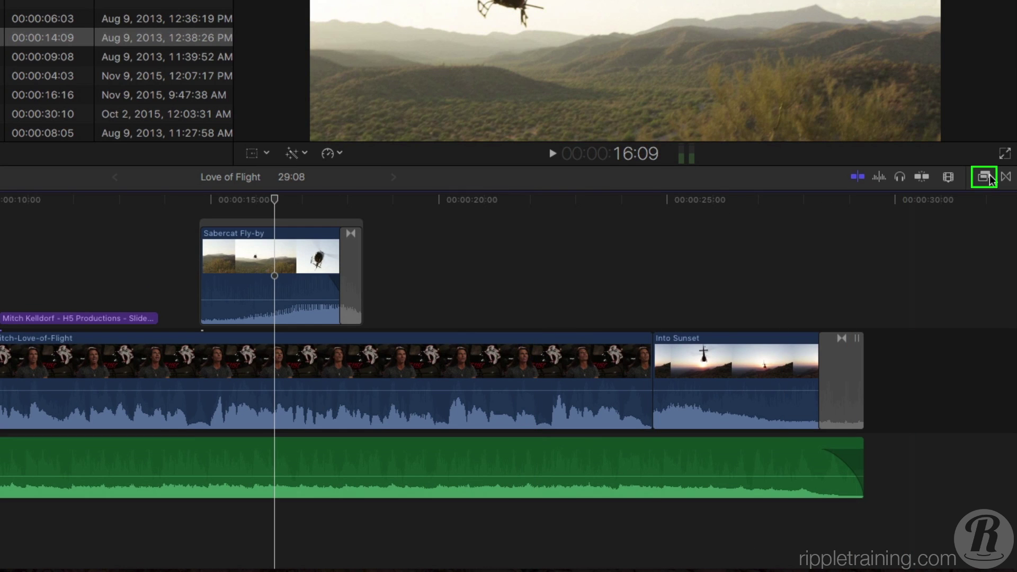
Drag the Artifacts effect from the Effects browser onto the Sabercat Fly-by clip
{"action": "left_click", "coordinate": [984, 177]}
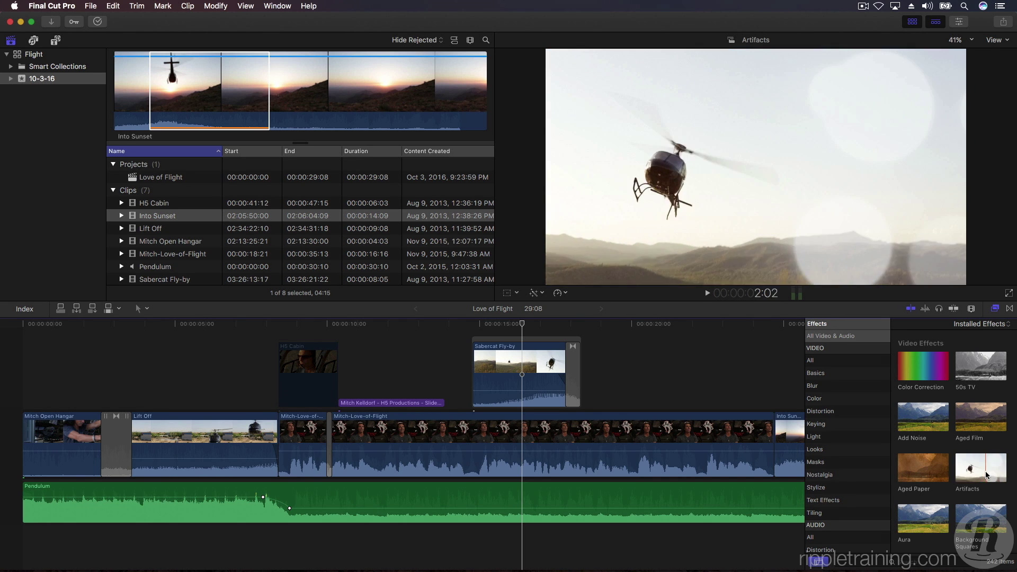
{"action": "left_click_drag", "start_coordinate": [989, 473], "coordinate": [525, 372]}
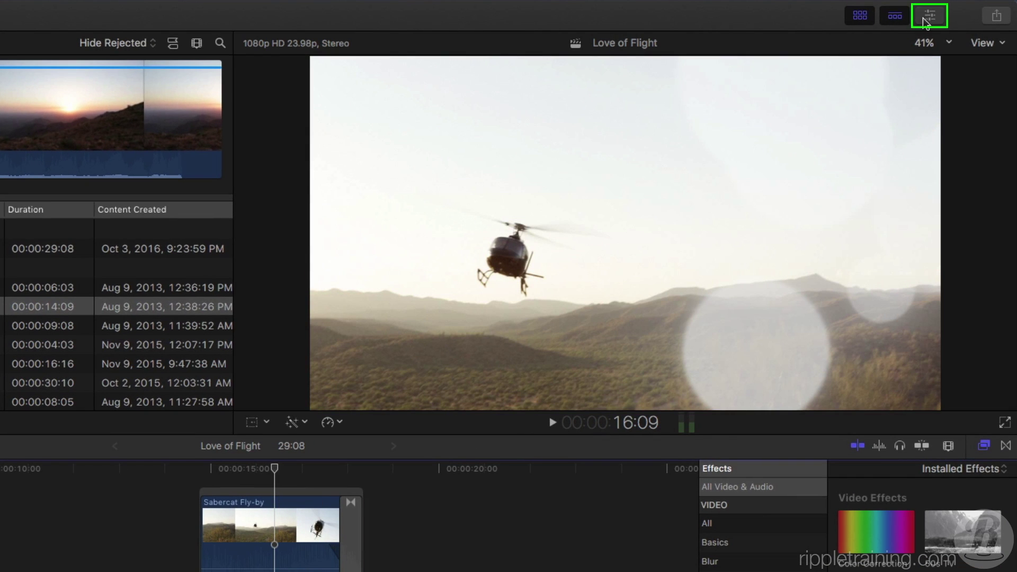
In the Inspector, set the Artifacts effect's Position to Left and Opacity to 30%
{"action": "left_click", "coordinate": [923, 18]}
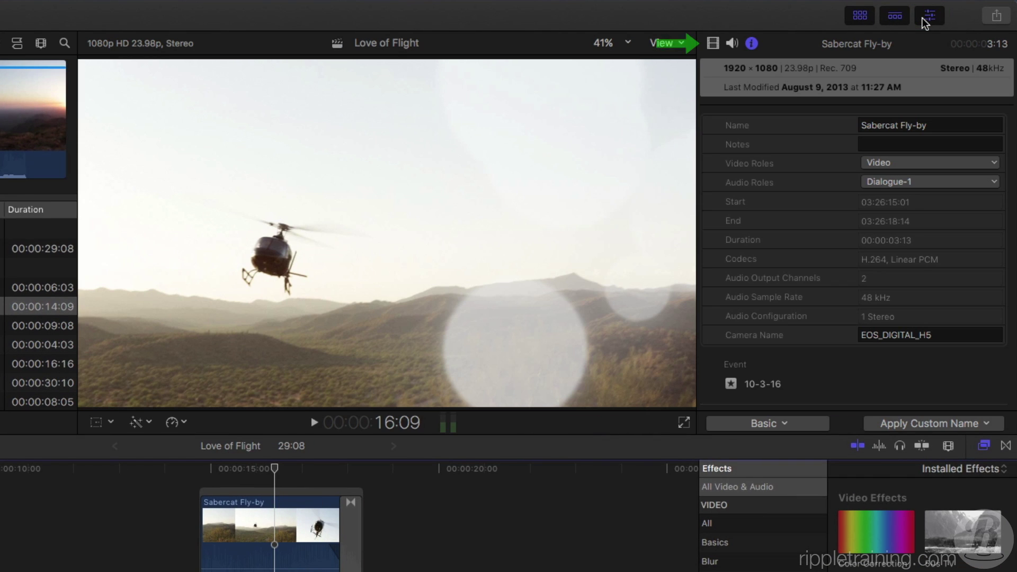
{"action": "left_click", "coordinate": [713, 43]}
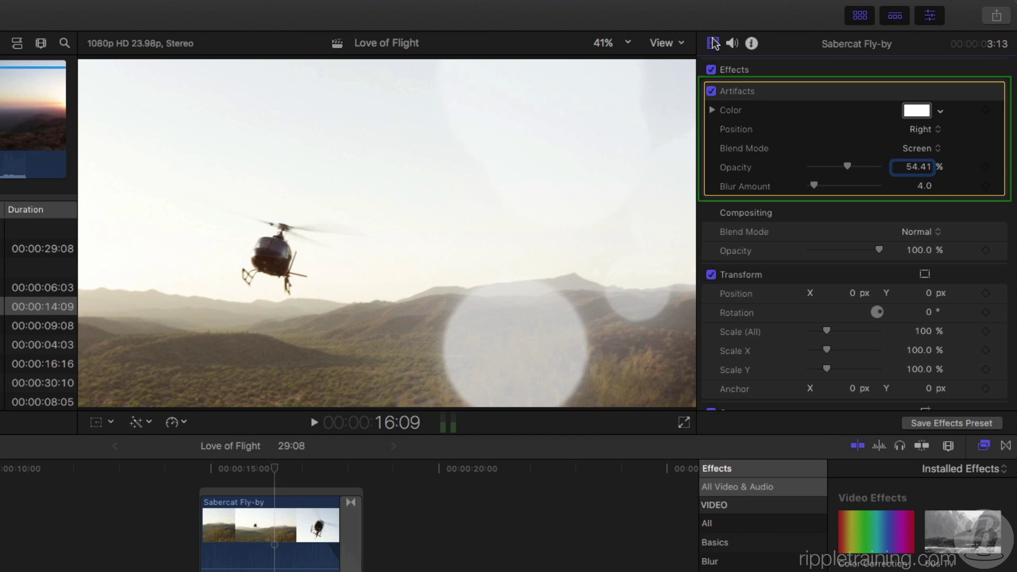
{"action": "left_click", "coordinate": [926, 130]}
{"action": "left_click", "coordinate": [926, 143]}
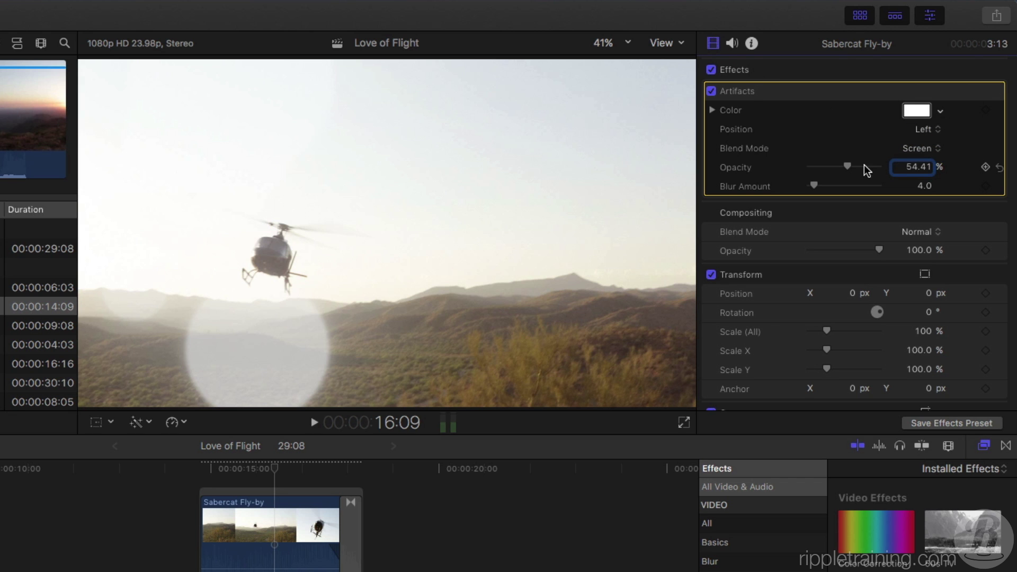
{"action": "left_click_drag", "start_coordinate": [846, 167], "coordinate": [839, 168]}
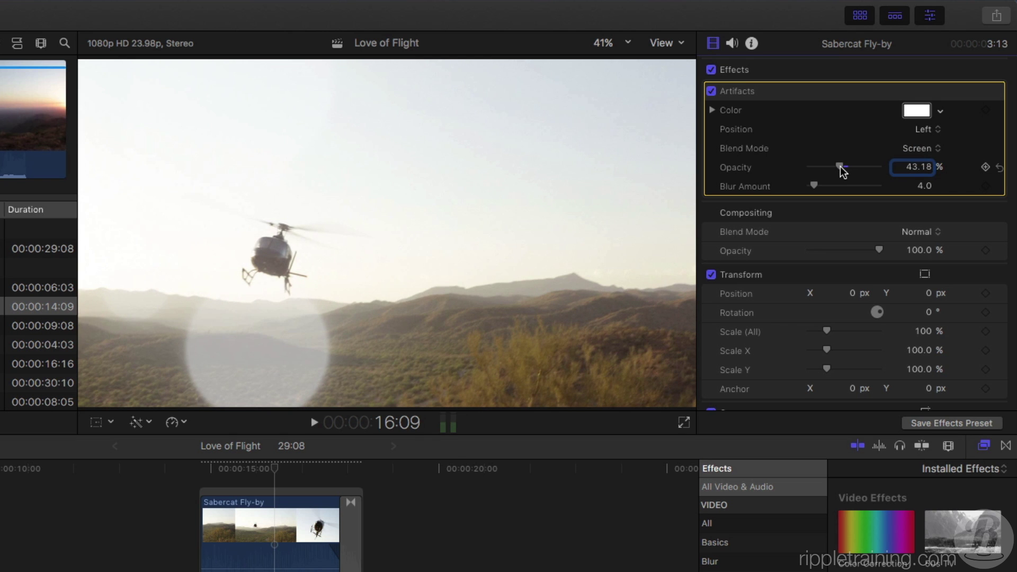
{"action": "left_click", "coordinate": [892, 166]}
{"action": "type", "text": "30"}
{"action": "key", "text": "Return"}
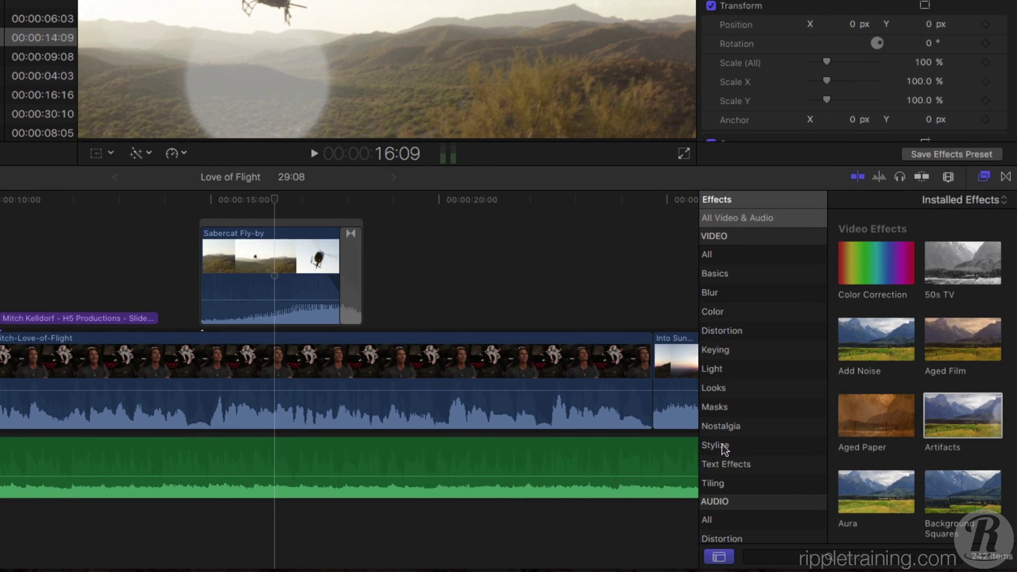
Show the Stylize effects category and scroll down to Photo Recall
{"action": "left_click", "coordinate": [723, 446]}
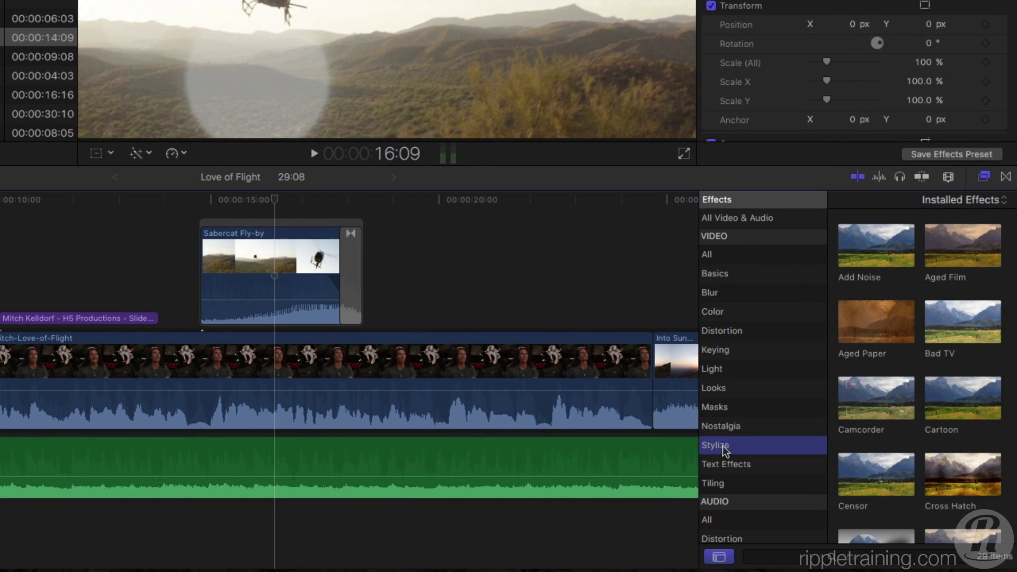
{"action": "scroll", "coordinate": [932, 405], "scroll_direction": "down", "scroll_amount": 3}
{"action": "scroll", "coordinate": [933, 407], "scroll_direction": "down", "scroll_amount": 5}
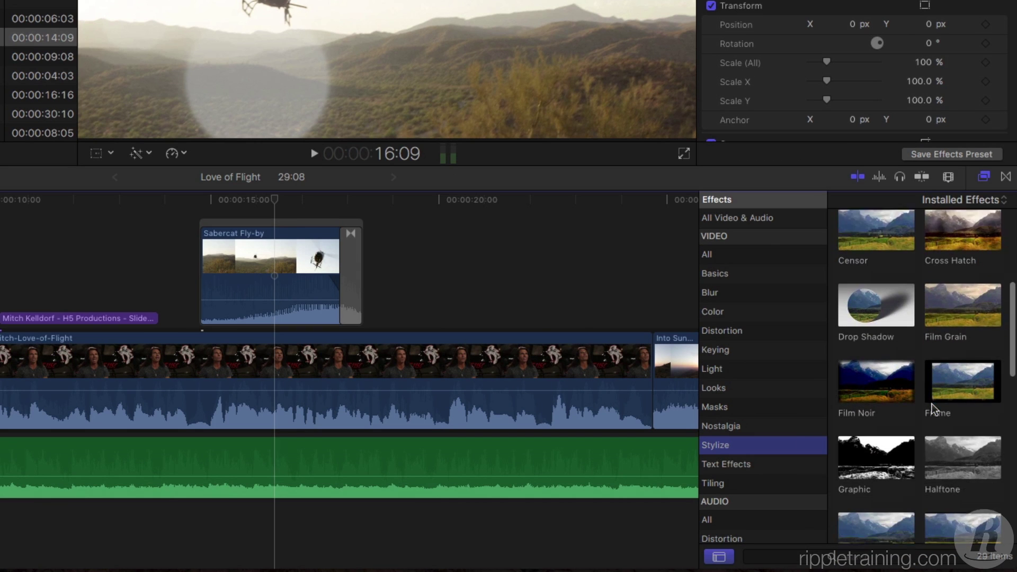
{"action": "scroll", "coordinate": [933, 404], "scroll_direction": "down", "scroll_amount": 1}
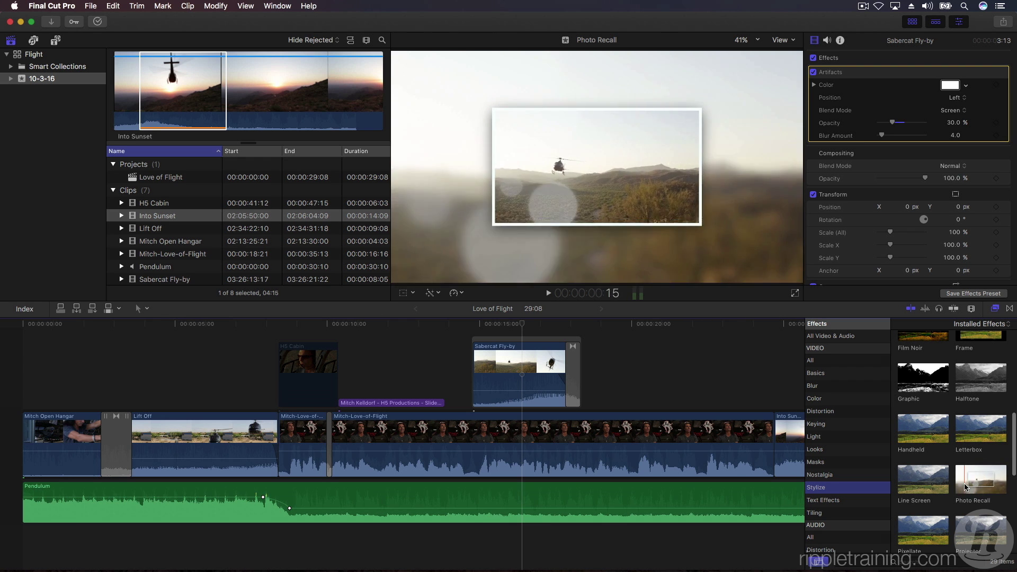
Drop Photo Recall onto Sabercat Fly-by with Blur 80, Separation 100 and Scale 75
{"action": "left_click_drag", "start_coordinate": [988, 485], "coordinate": [537, 385]}
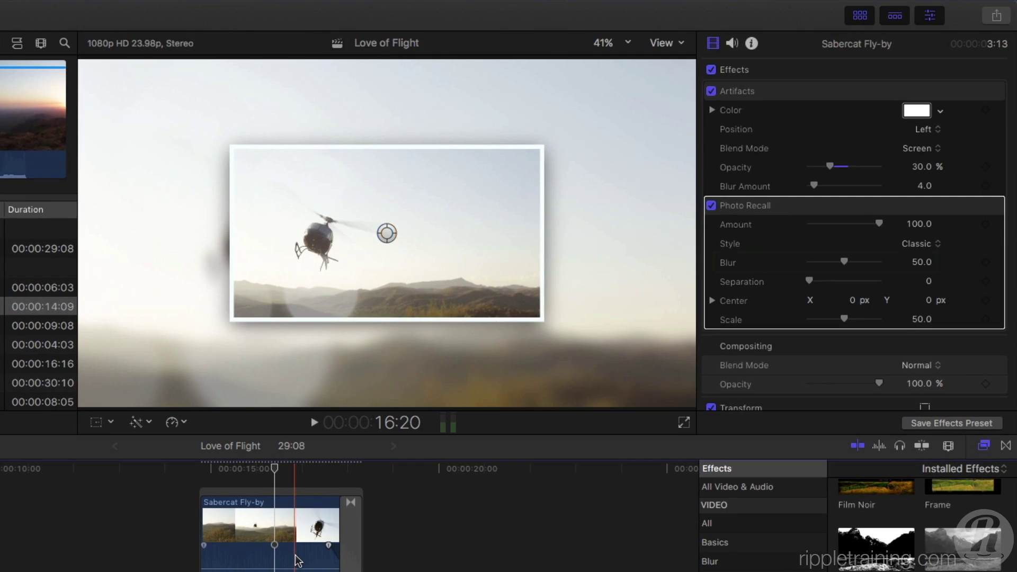
{"action": "left_click", "coordinate": [913, 264]}
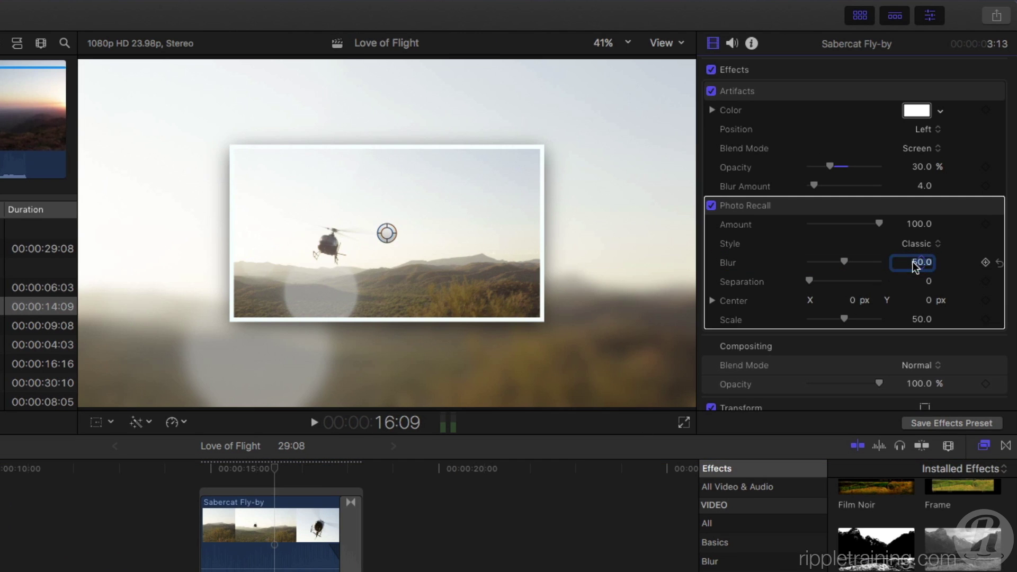
{"action": "type", "text": "80"}
{"action": "key", "text": "Tab"}
{"action": "type", "text": "1"}
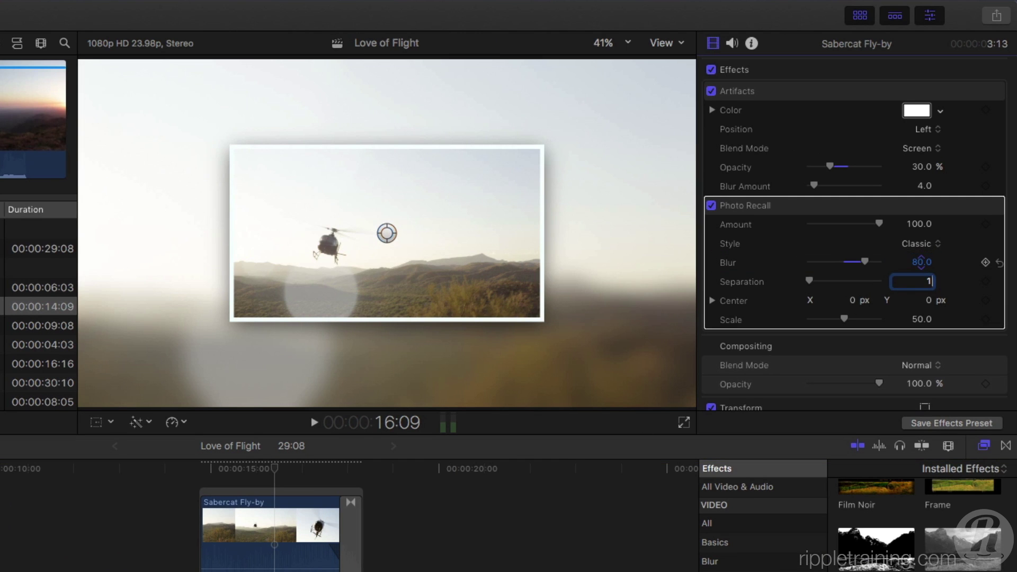
{"action": "type", "text": "00"}
{"action": "key", "text": "Tab"}
{"action": "key", "text": "Tab"}
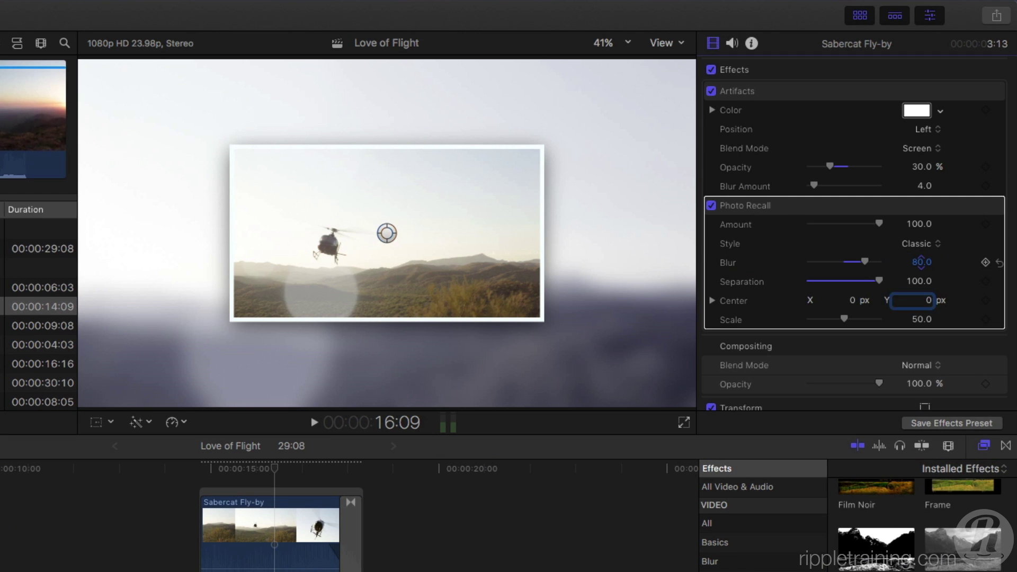
{"action": "key", "text": "Tab"}
{"action": "type", "text": "7"}
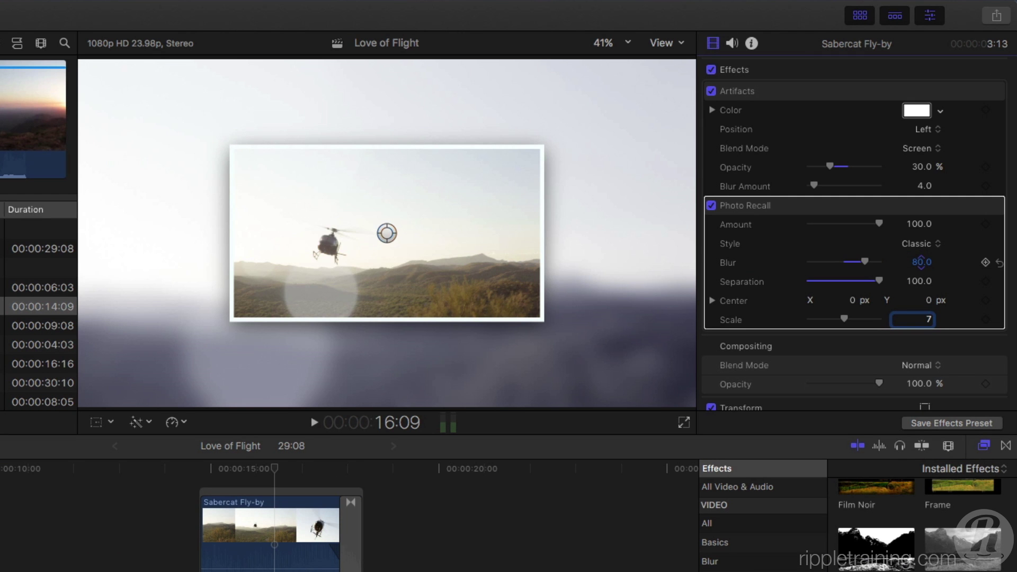
{"action": "type", "text": "5"}
{"action": "key", "text": "Return"}
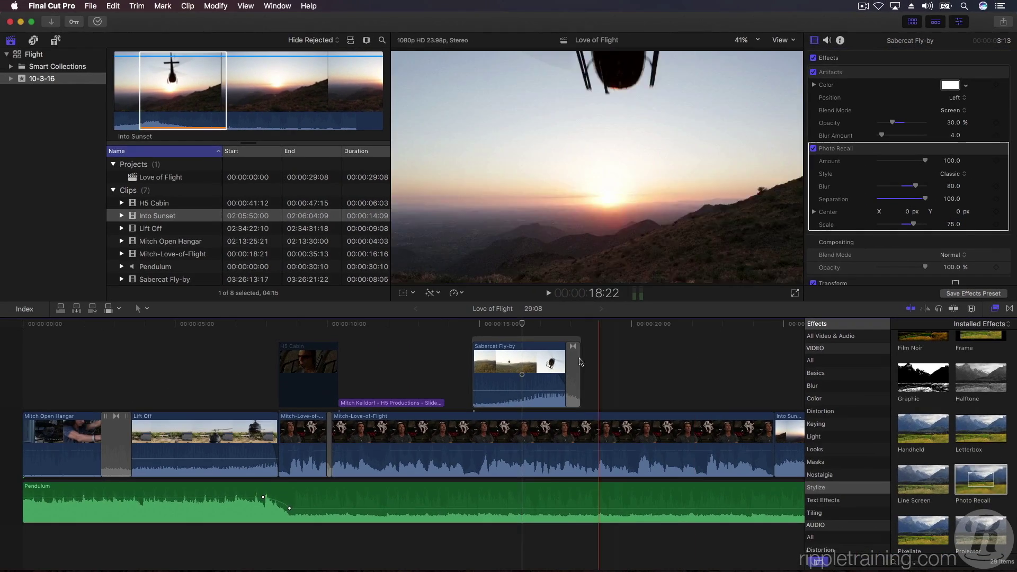
Play back the stylized Sabercat Fly-by section, then park the playhead near 5:00 in Lift Off
{"action": "left_click", "coordinate": [454, 334]}
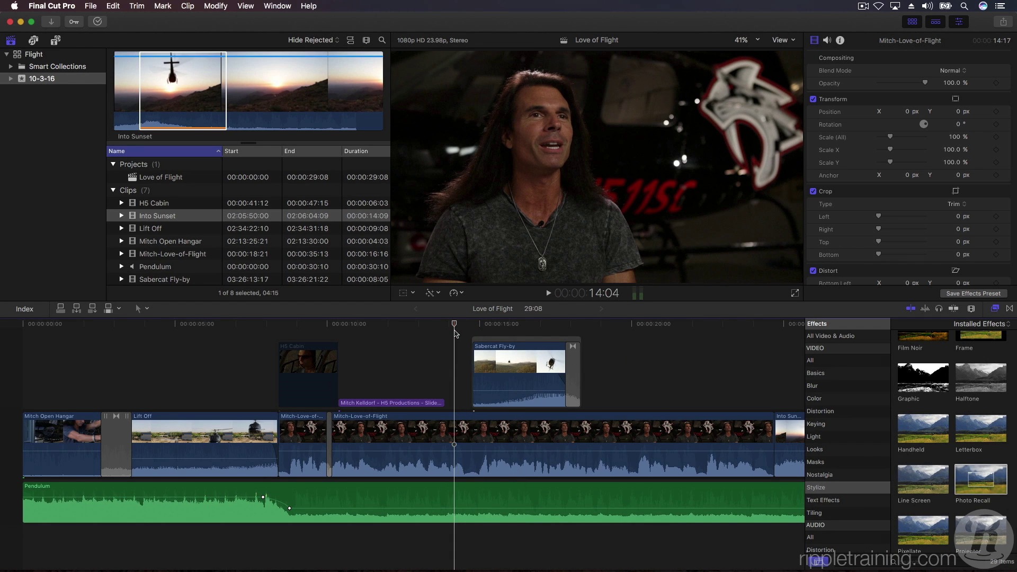
{"action": "key", "text": "space"}
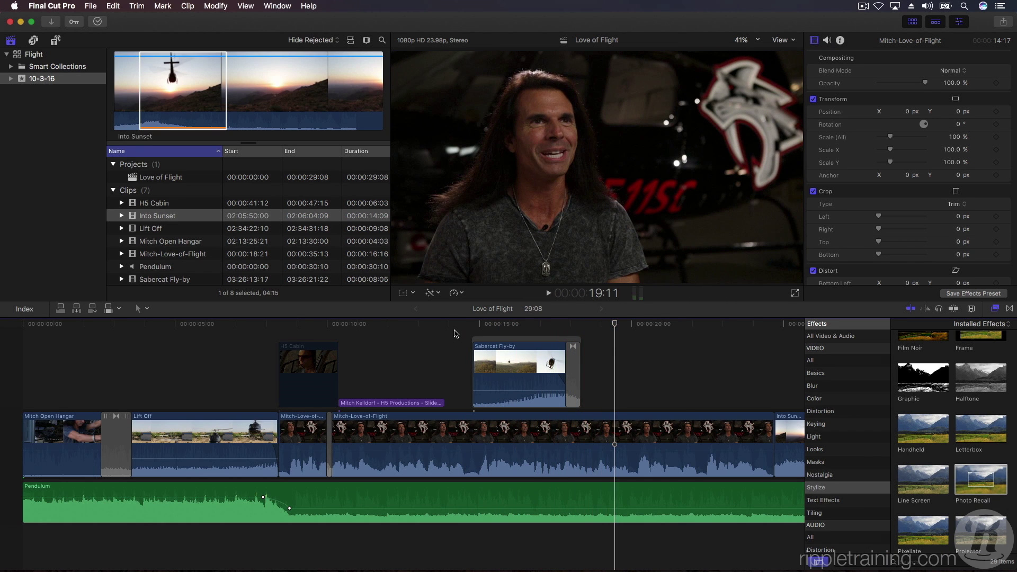
{"action": "key", "text": "space"}
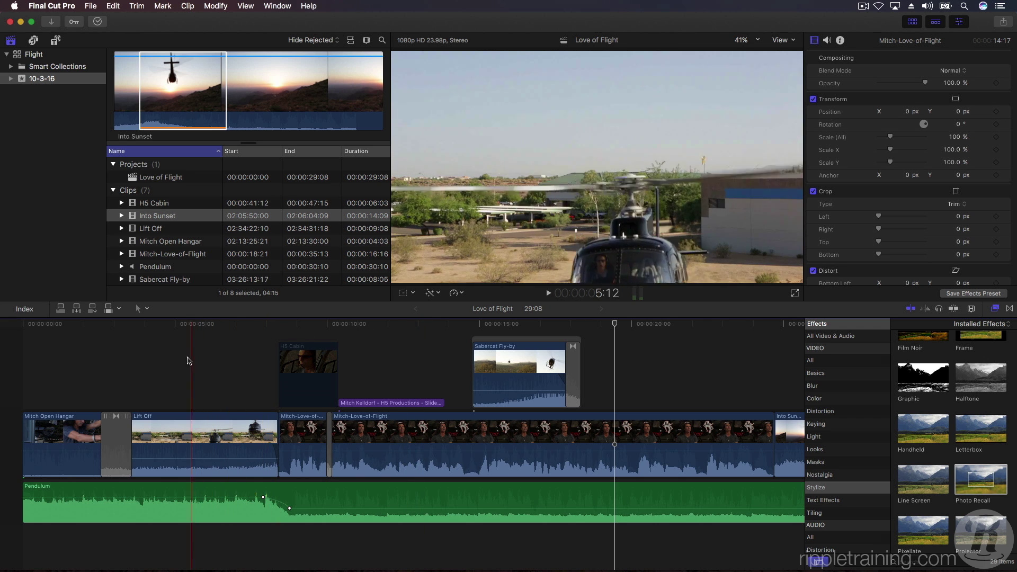
{"action": "left_click", "coordinate": [176, 377]}
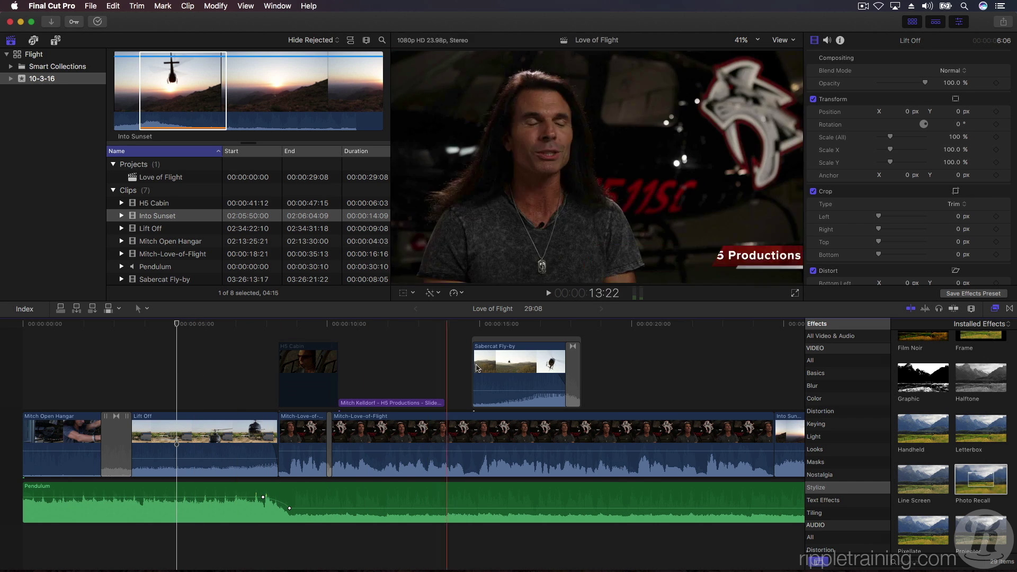
Paste only the Artifacts effect from Sabercat Fly-by onto Lift Off using Paste Attributes
{"action": "left_click", "coordinate": [532, 371]}
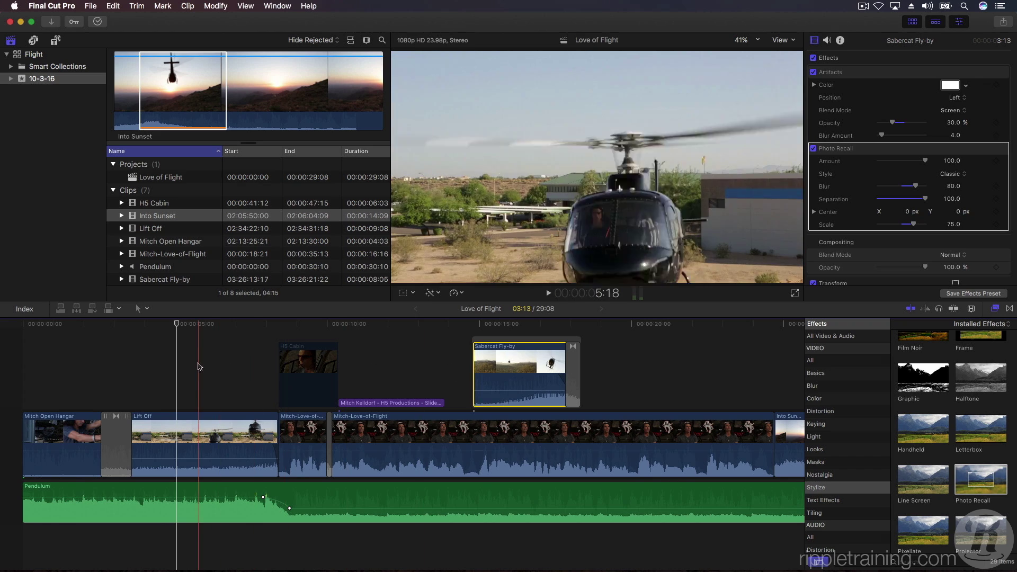
{"action": "left_click", "coordinate": [198, 426]}
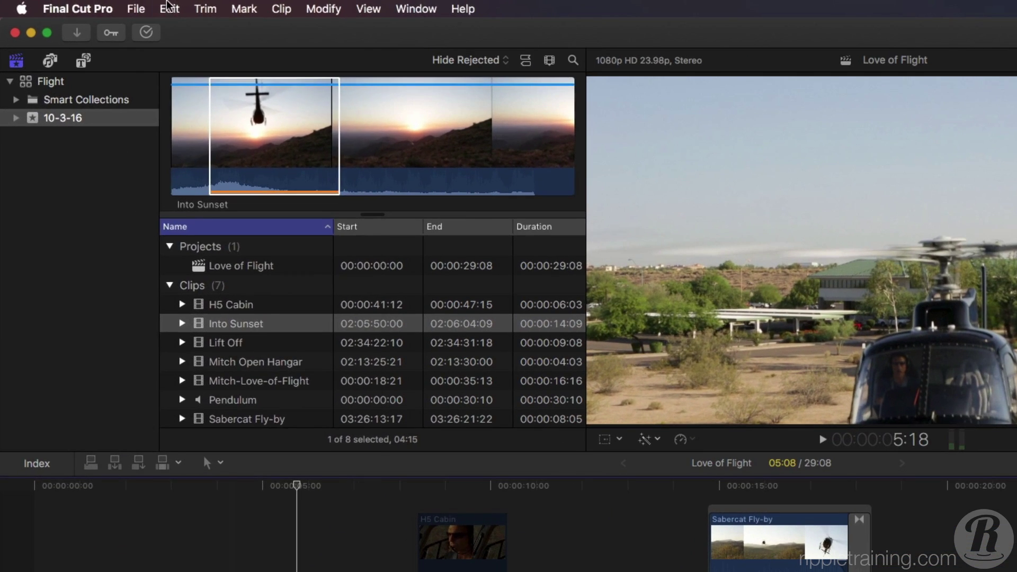
{"action": "left_click", "coordinate": [112, 4]}
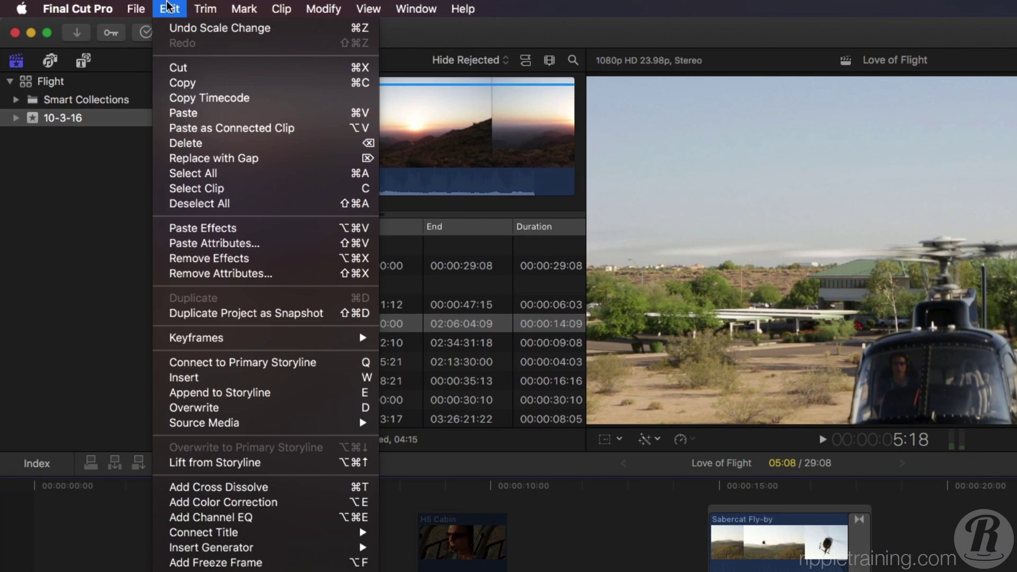
{"action": "left_click", "coordinate": [206, 242]}
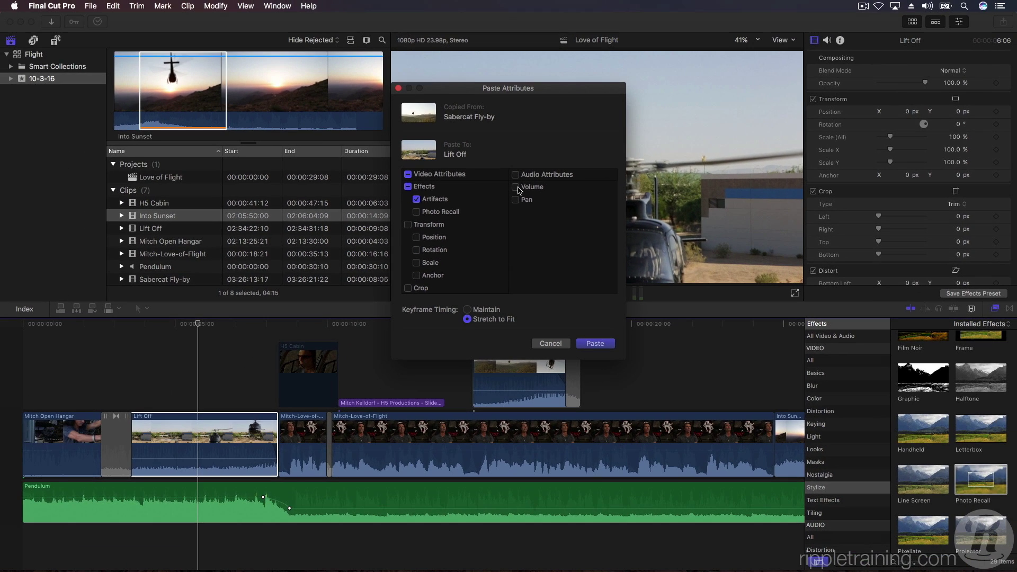
{"action": "left_click", "coordinate": [594, 344]}
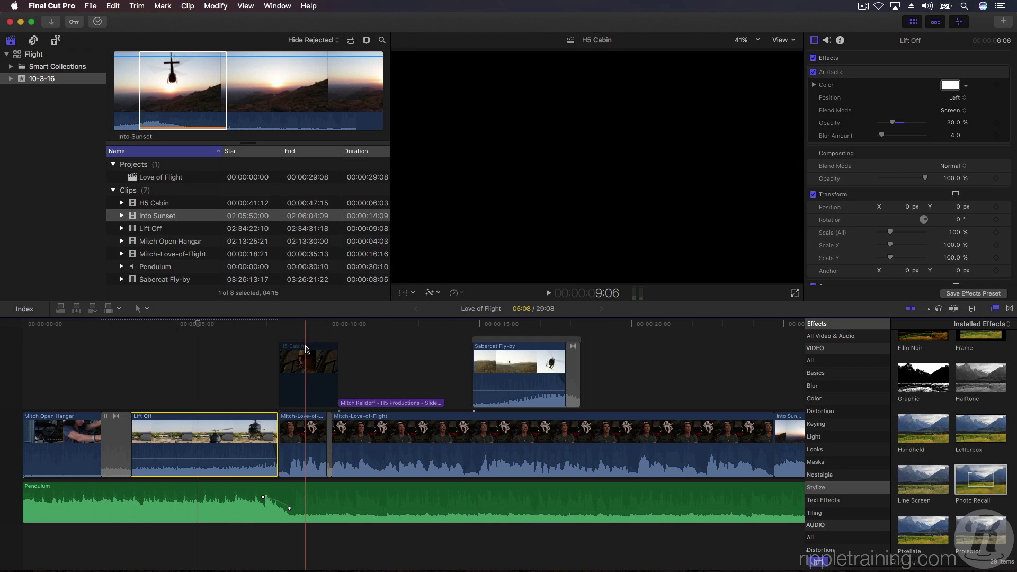
Select the H5 Cabin connected clip and play its cockpit footage
{"action": "left_click", "coordinate": [306, 360]}
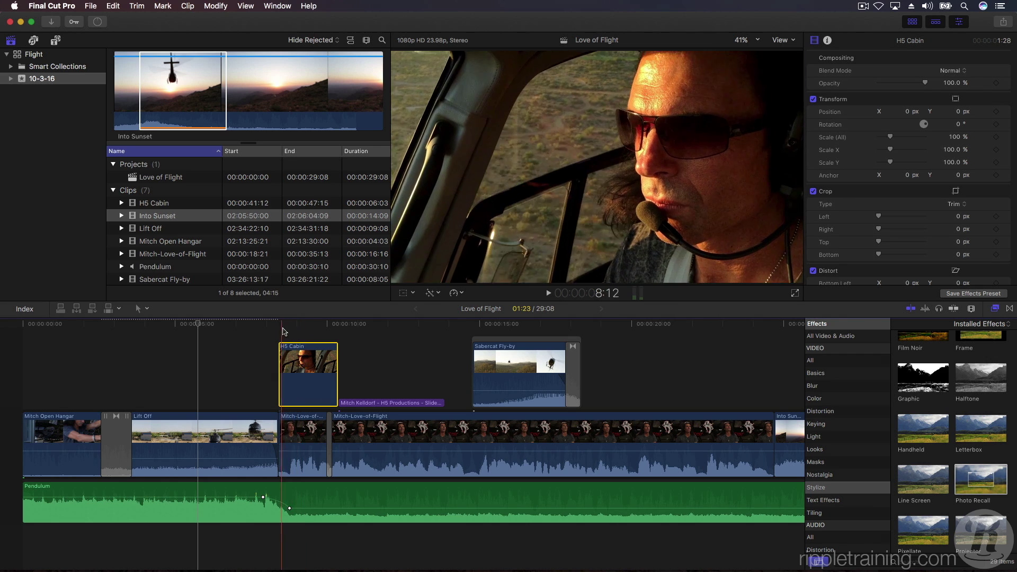
{"action": "key", "text": "space"}
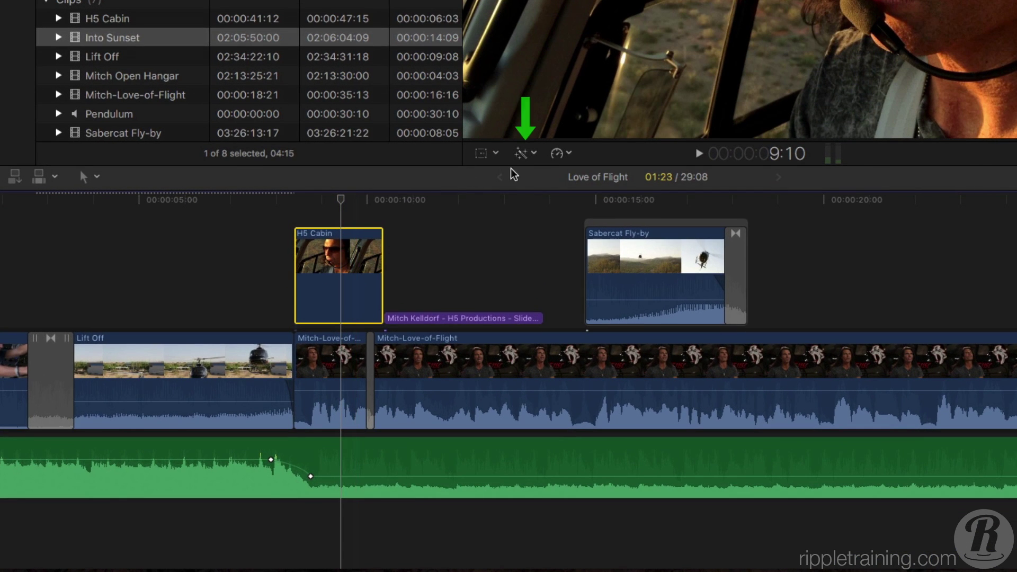
Apply Balance Color to H5 Cabin and toggle it repeatedly to compare before and after
{"action": "left_click", "coordinate": [534, 155]}
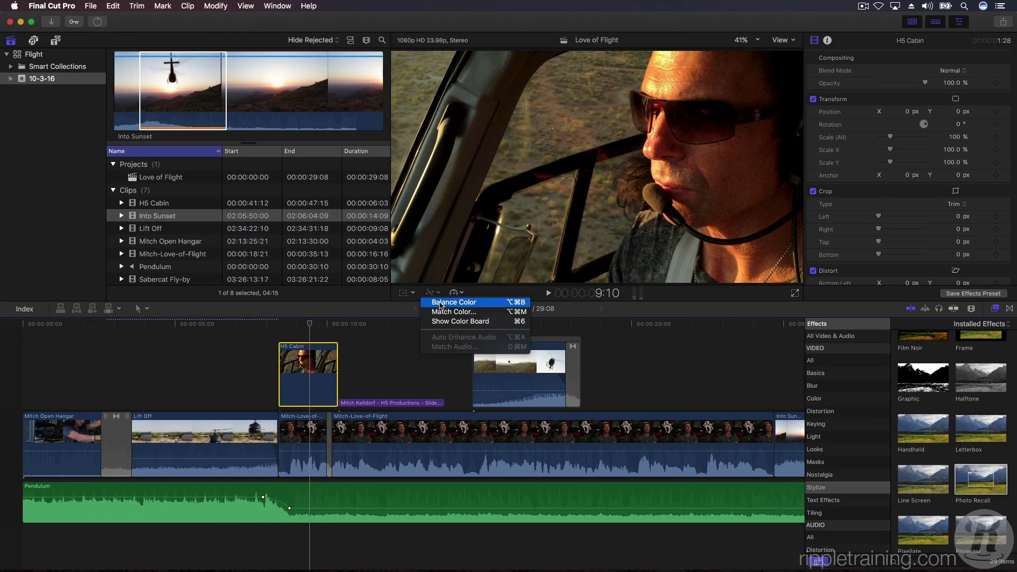
{"action": "left_click", "coordinate": [486, 240]}
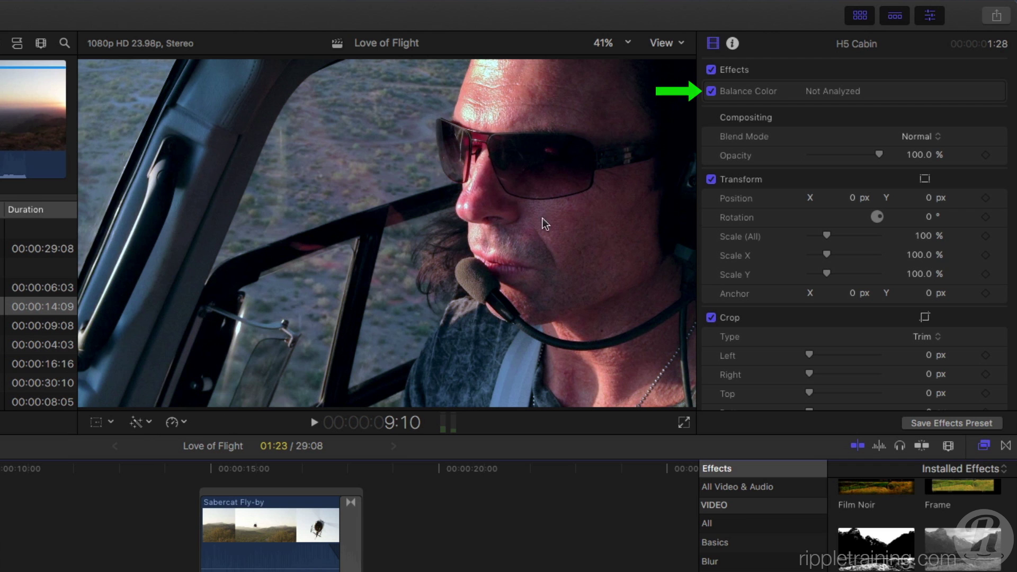
{"action": "left_click", "coordinate": [711, 91]}
{"action": "left_click", "coordinate": [711, 91]}
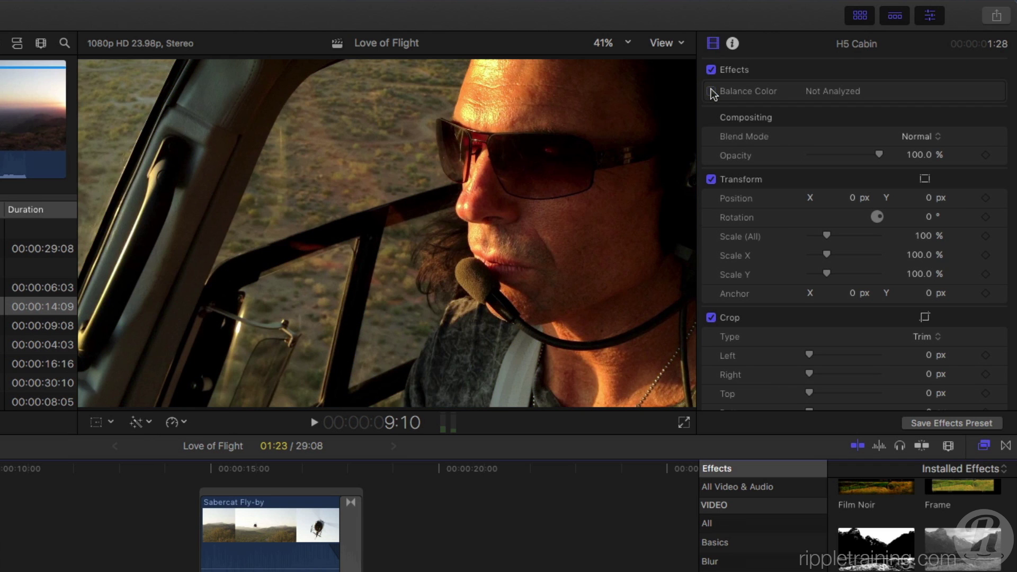
{"action": "left_click", "coordinate": [711, 91]}
{"action": "left_click", "coordinate": [711, 91]}
{"action": "left_click", "coordinate": [711, 91]}
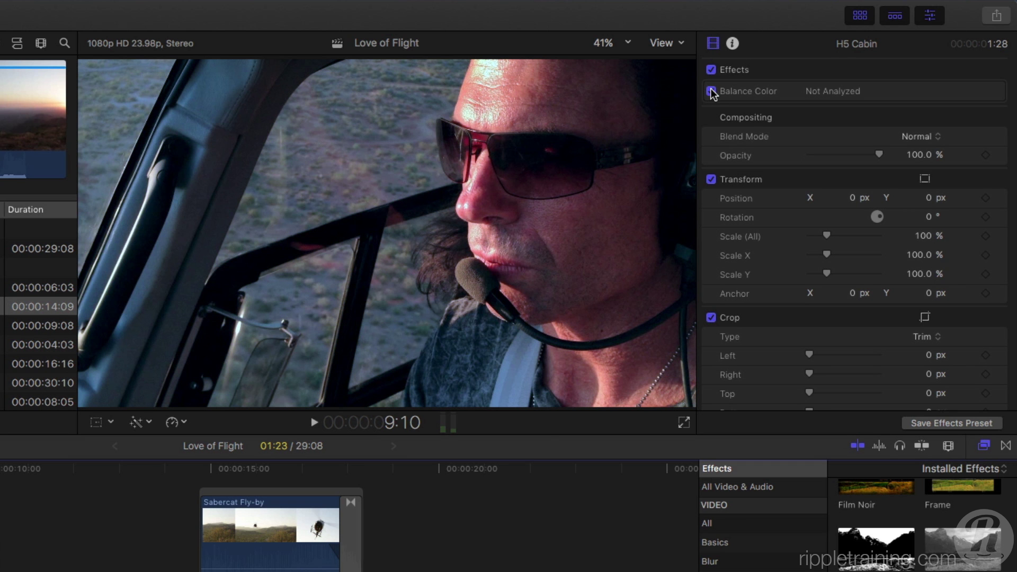